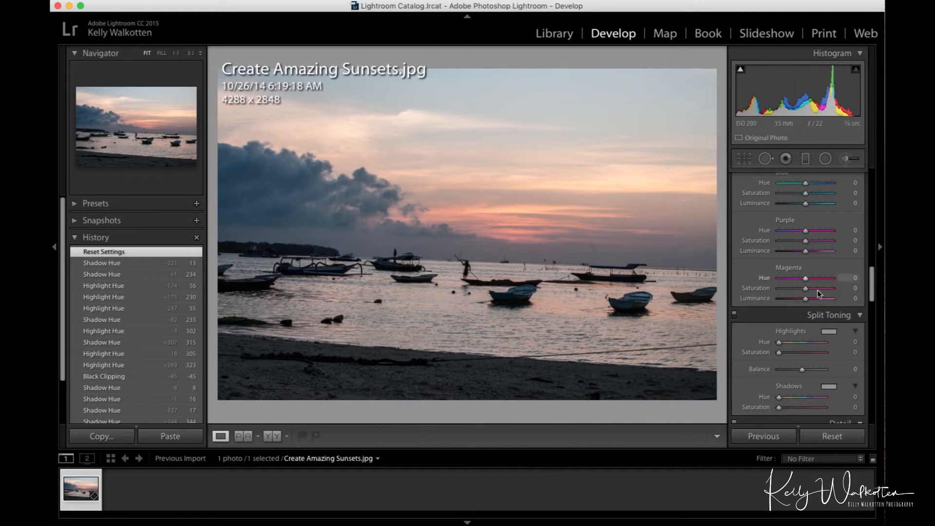
# - Darken the photo's blacks by setting the Blacks tone value to -78
pyautogui.scroll(5, 787, 197)
pyautogui.scroll(10, 787, 197)
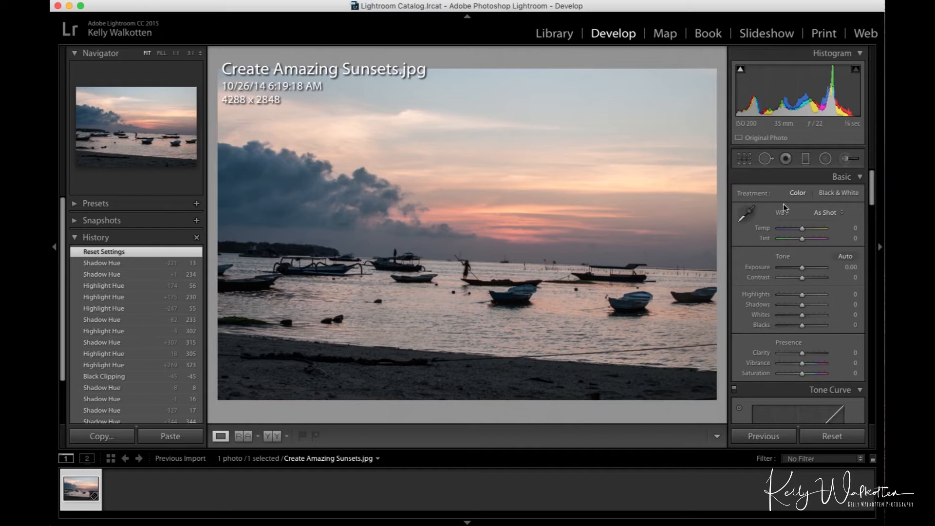
pyautogui.click(802, 328)
pyautogui.moveTo(803, 328); pyautogui.dragTo(784, 327)
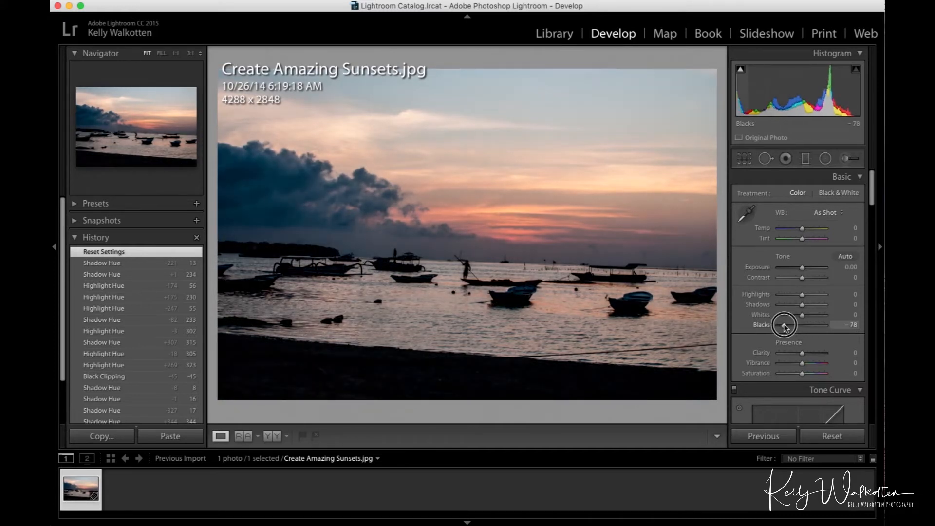
pyautogui.moveTo(784, 328); pyautogui.dragTo(784, 328)
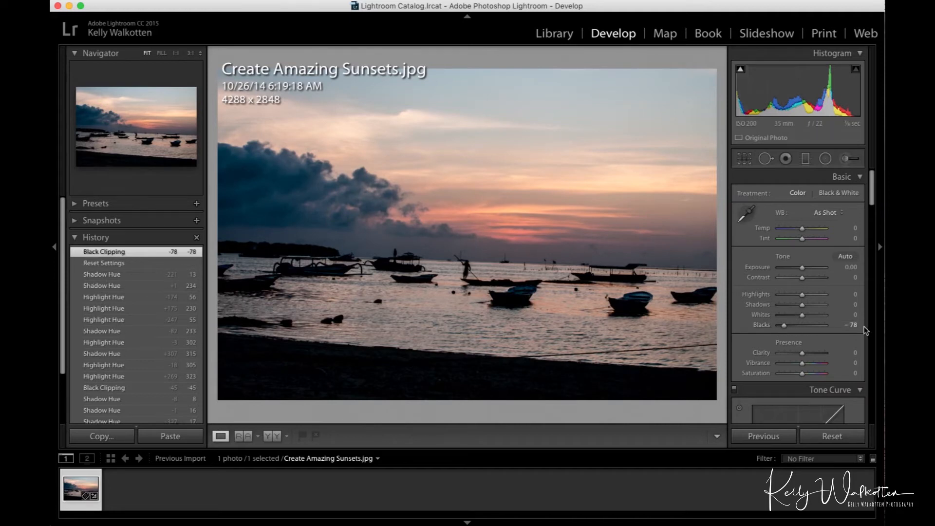
# - Tint the Split Toning highlights golden yellow with hue 54 and saturation 81
pyautogui.scroll(-10, 734, 327)
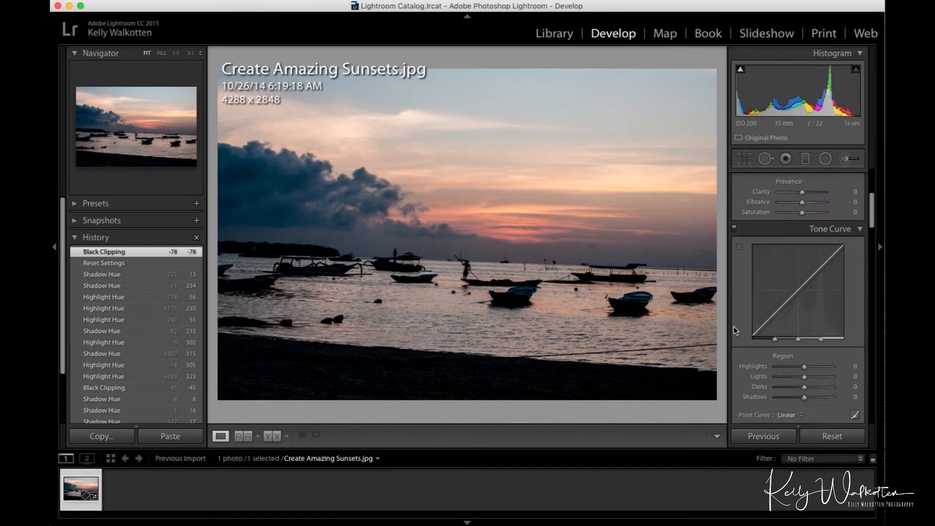
pyautogui.scroll(-10, 734, 329)
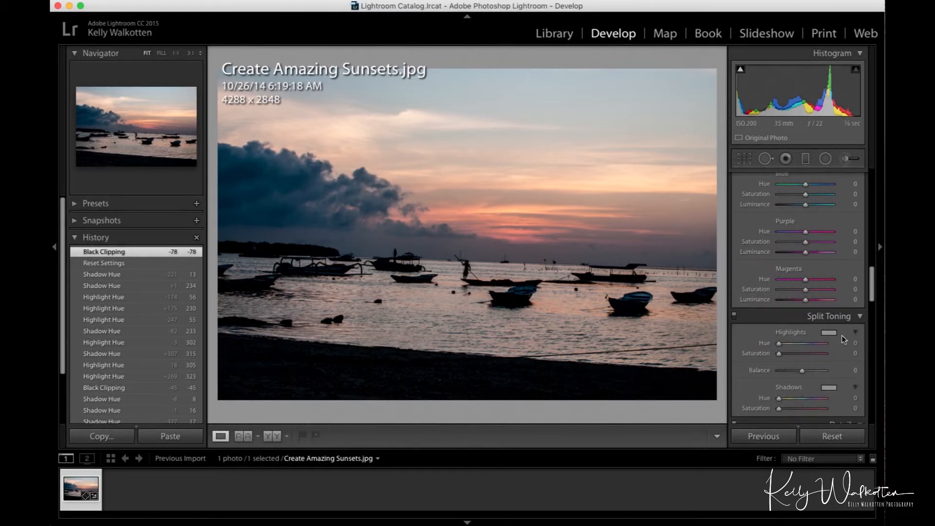
pyautogui.scroll(-4, 841, 335)
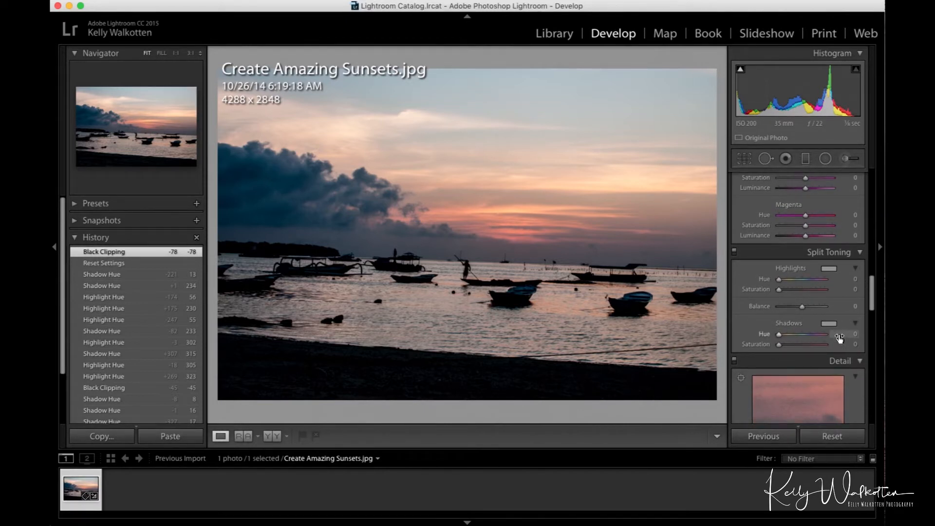
pyautogui.scroll(-2, 839, 339)
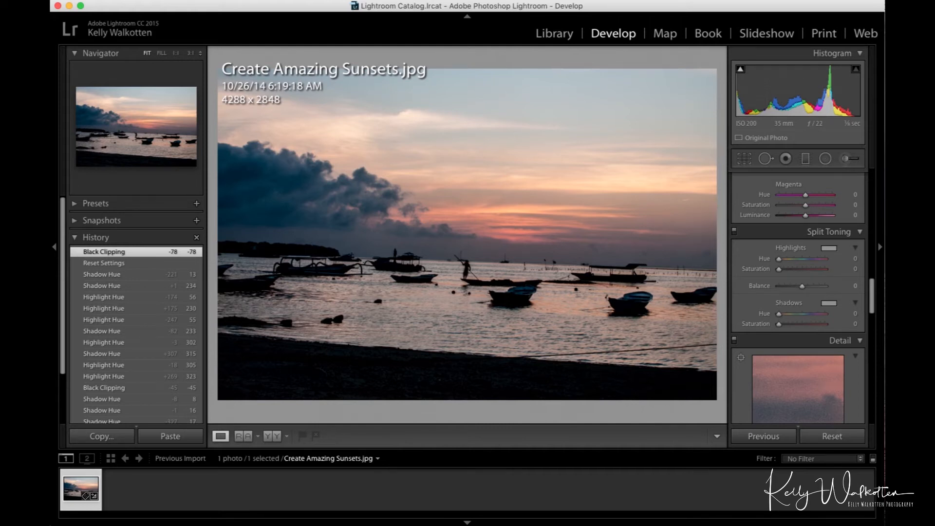
pyautogui.click(828, 249)
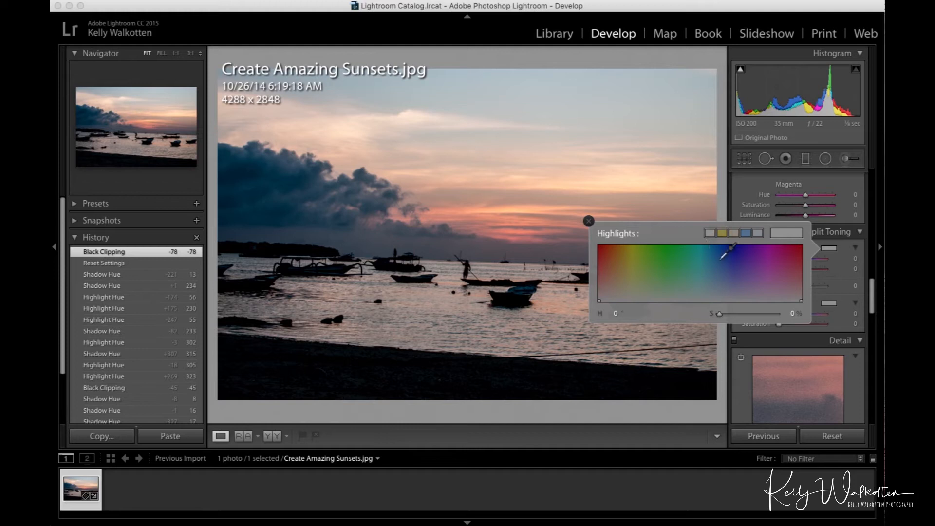
pyautogui.click(629, 255)
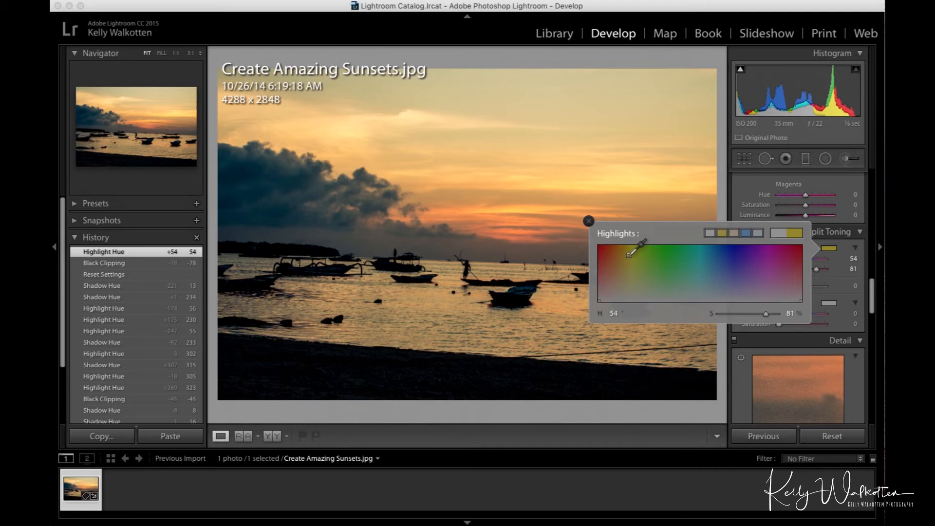
pyautogui.click(588, 220)
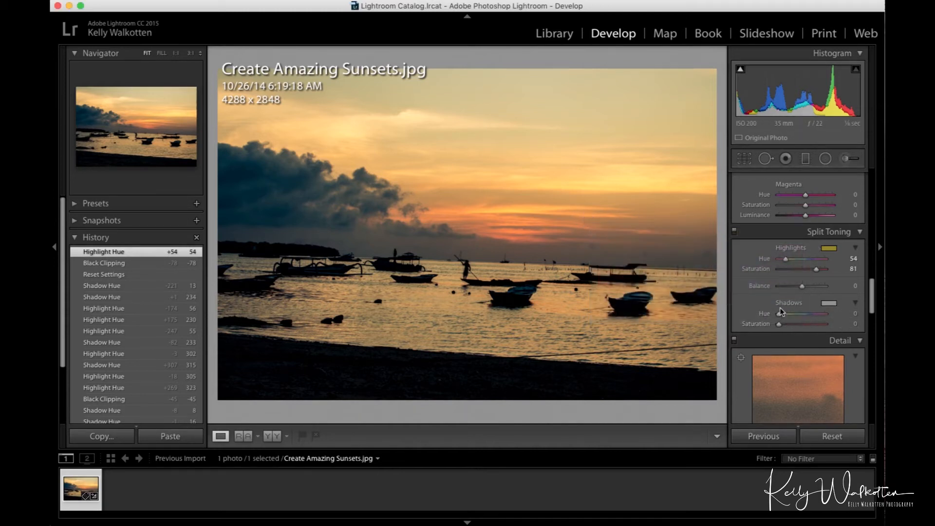
# - Tint the Split Toning shadows red with hue 356 and saturation 74, and set the balance to +4
pyautogui.click(829, 303)
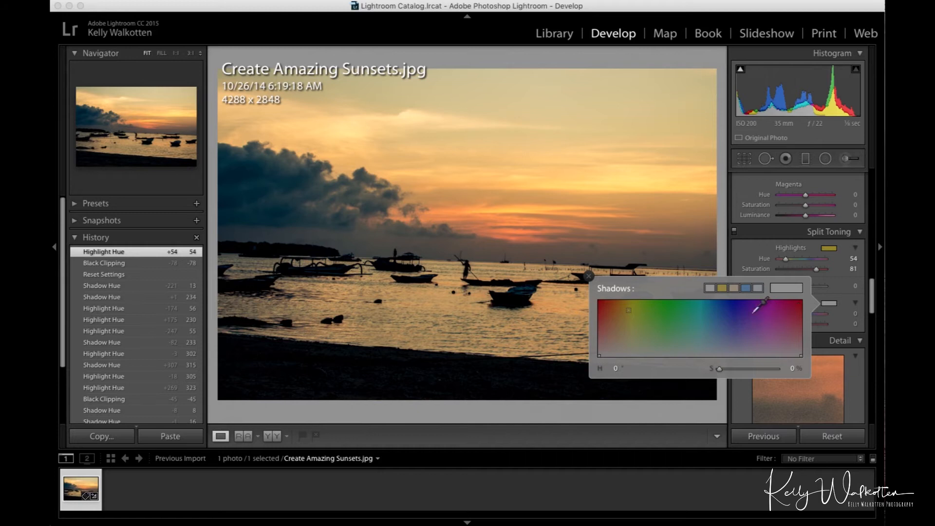
pyautogui.click(602, 311)
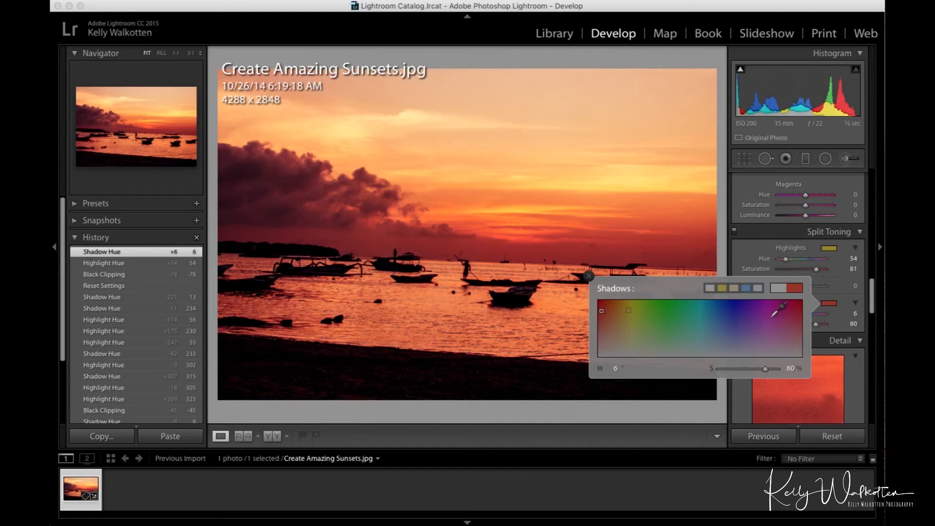
pyautogui.click(800, 314)
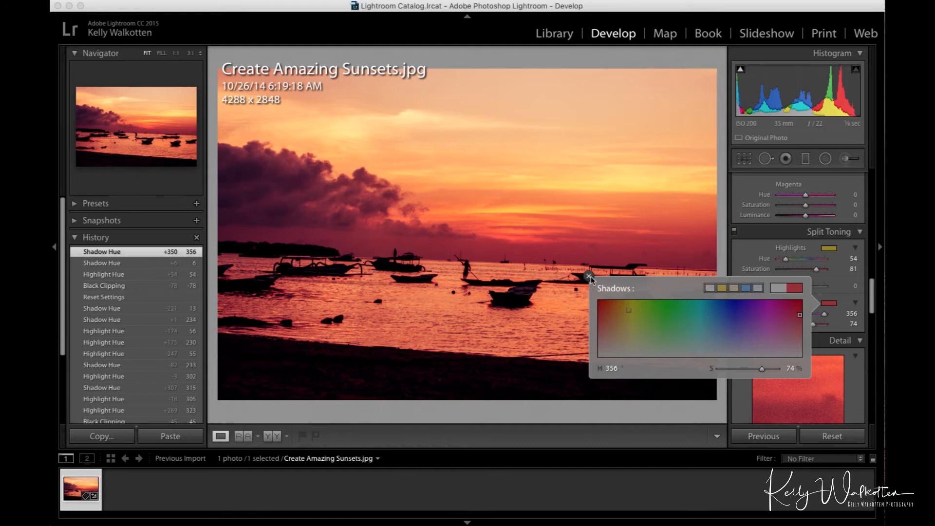
pyautogui.click(589, 276)
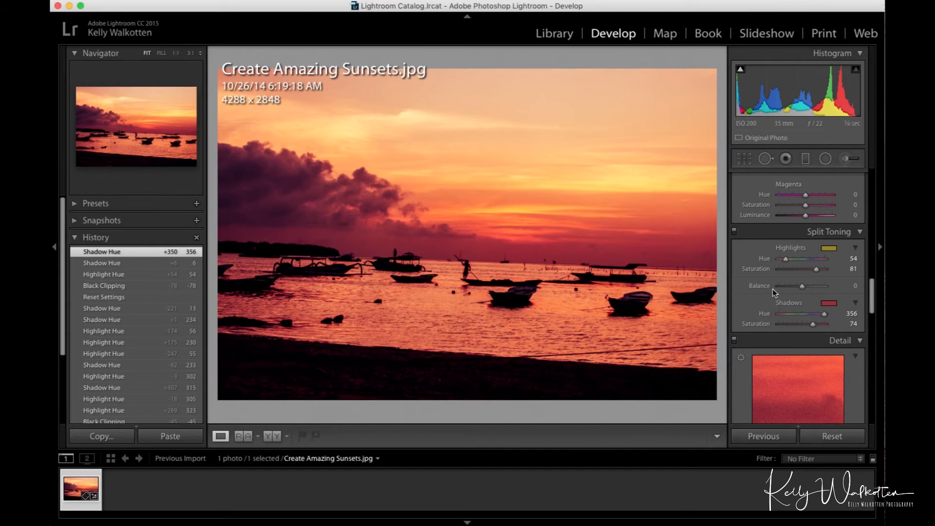
pyautogui.scroll(-1, 781, 287)
pyautogui.moveTo(802, 284)
pyautogui.mouseDown()
pyautogui.moveTo(818, 284)
pyautogui.moveTo(785, 284)
pyautogui.moveTo(812, 285)
pyautogui.moveTo(804, 285)
pyautogui.mouseUp()
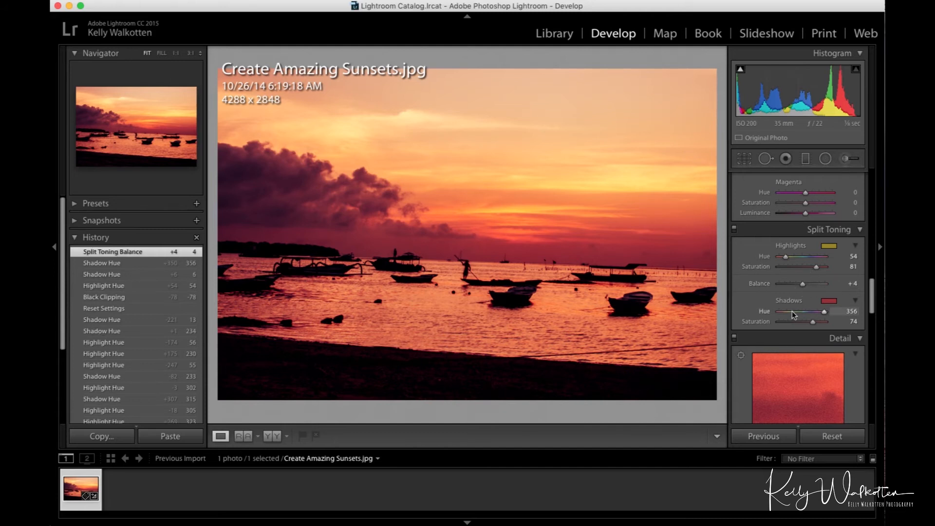
# - Change the Split Toning shadows to blue with hue 242 and saturation 71
pyautogui.scroll(-2, 791, 311)
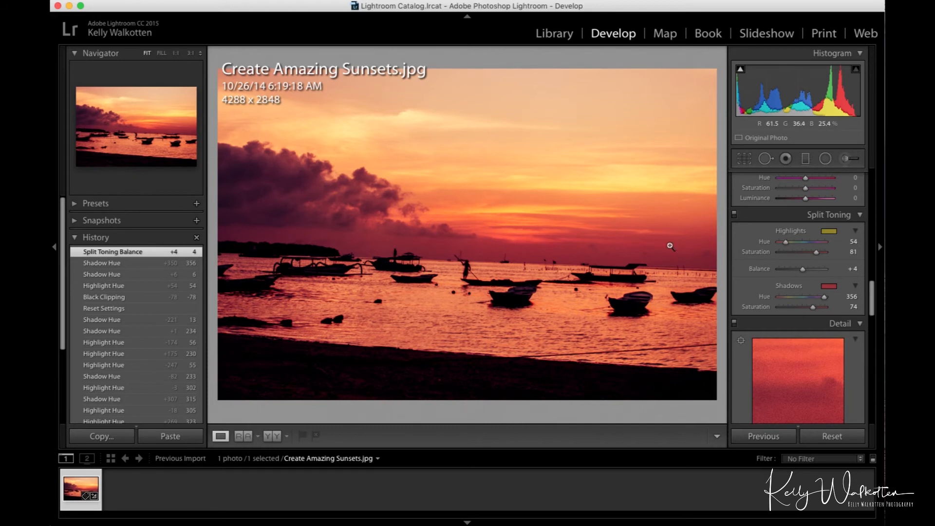
pyautogui.click(830, 291)
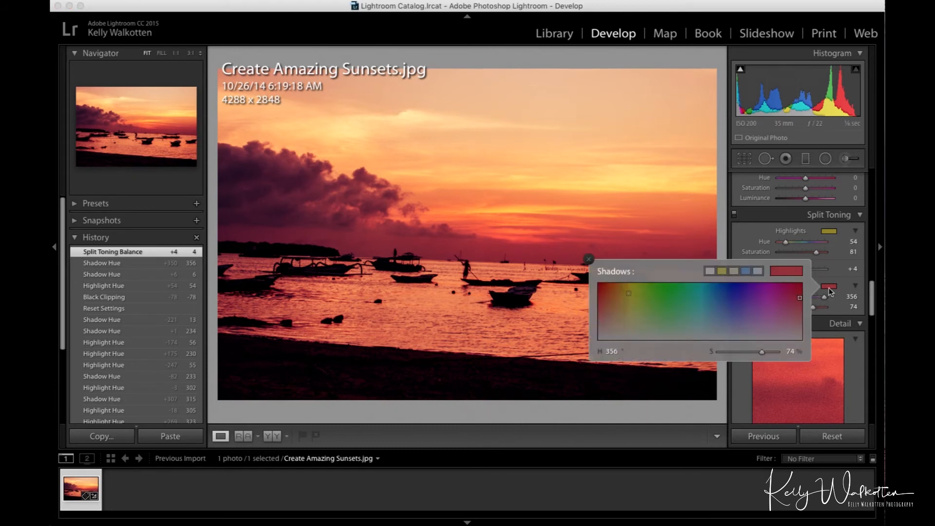
pyautogui.click(736, 299)
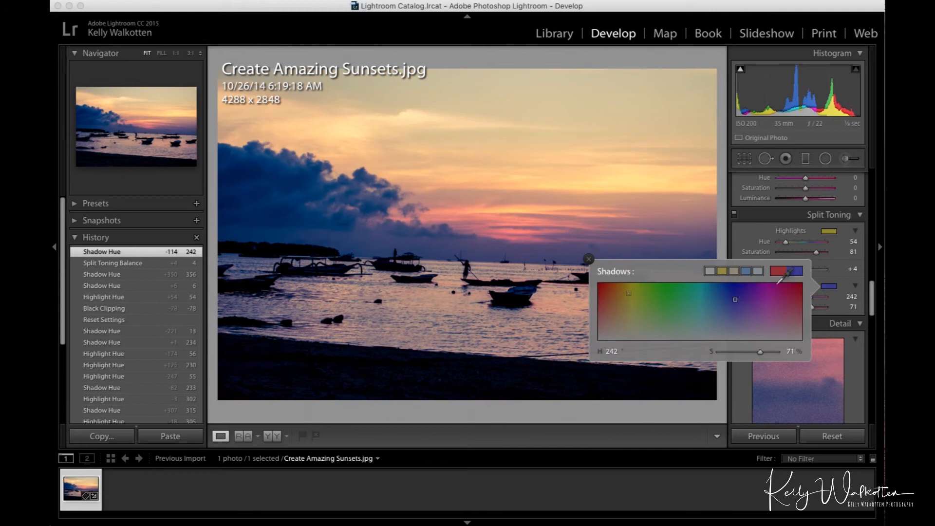
pyautogui.click(588, 259)
# - Fine-tune the yellow and blue split tone to balance +28, shadow saturation 76 and highlight saturation 94
pyautogui.moveTo(803, 270)
pyautogui.mouseDown()
pyautogui.moveTo(815, 272)
pyautogui.moveTo(807, 271)
pyautogui.mouseUp()
pyautogui.moveTo(811, 307); pyautogui.dragTo(813, 307)
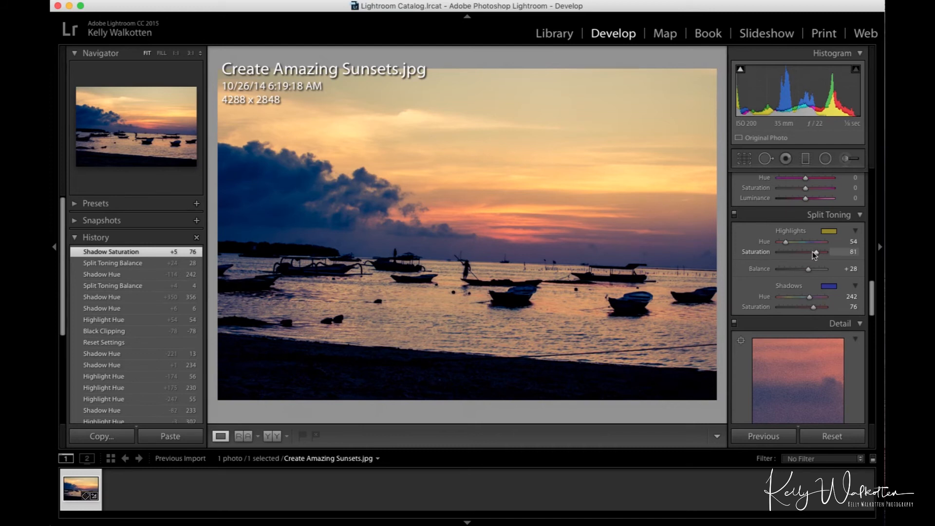
pyautogui.moveTo(817, 253); pyautogui.dragTo(821, 252)
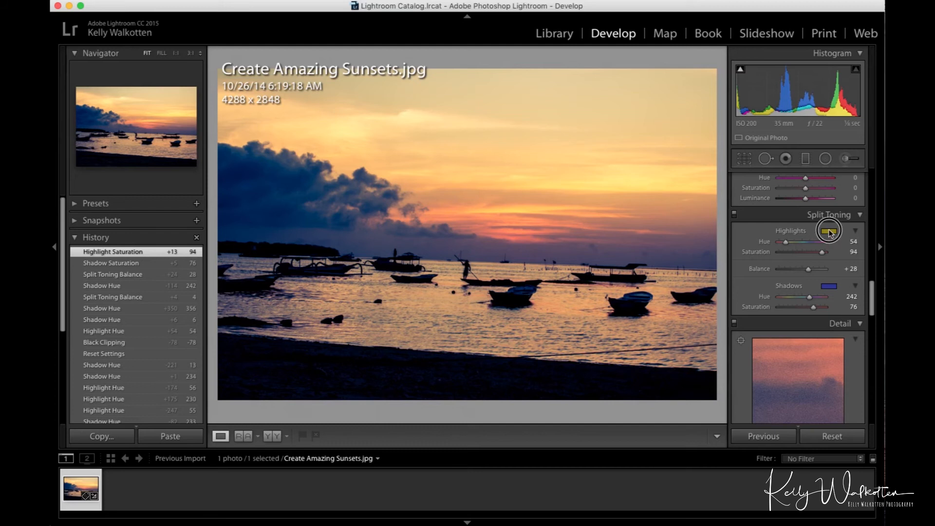
# - Change the Split Toning highlights to a soft pink with hue 309 and saturation 28
pyautogui.click(828, 232)
pyautogui.click(774, 258)
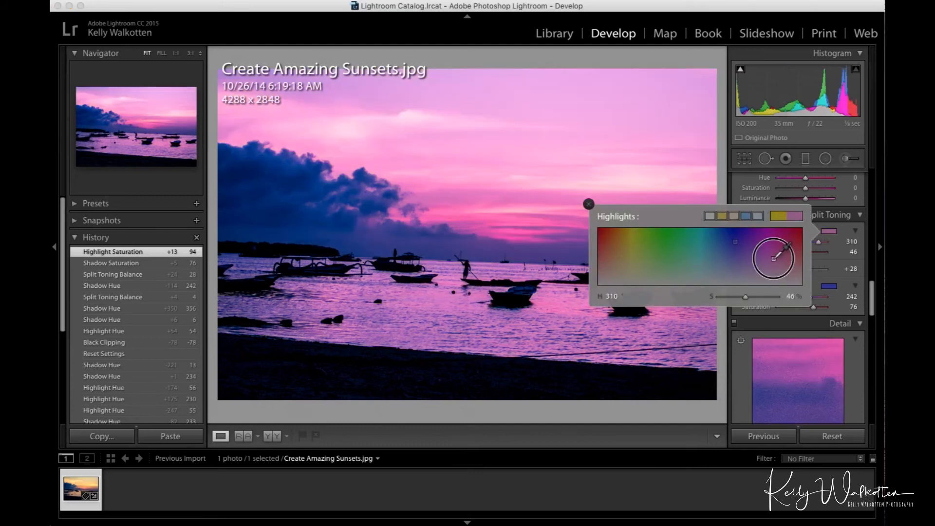
pyautogui.moveTo(774, 258); pyautogui.dragTo(773, 268)
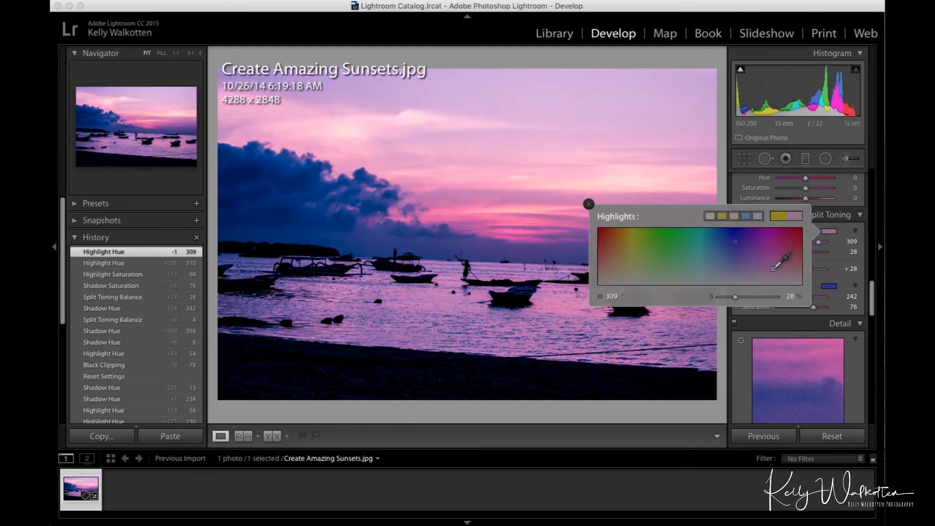
# - Soften the blue Split Toning shadows to hue 243 and saturation 60
pyautogui.click(833, 287)
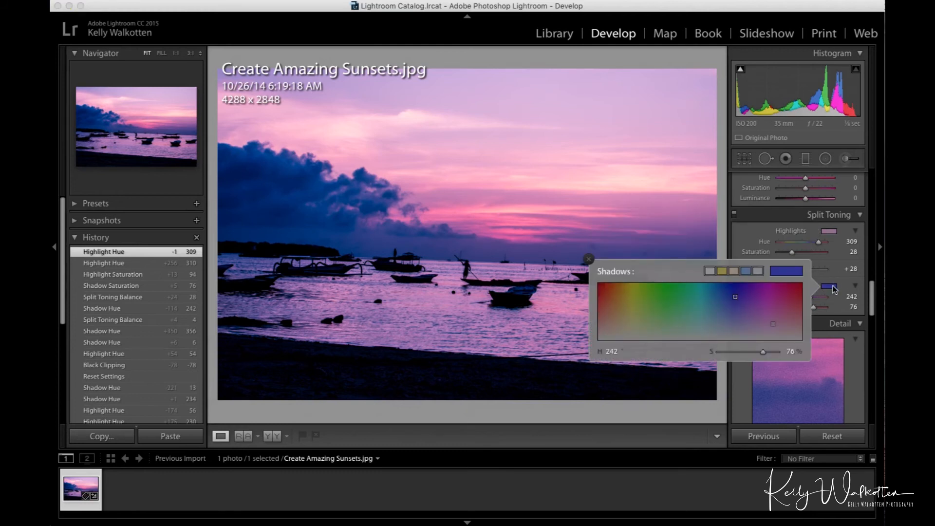
pyautogui.moveTo(735, 294); pyautogui.dragTo(736, 306)
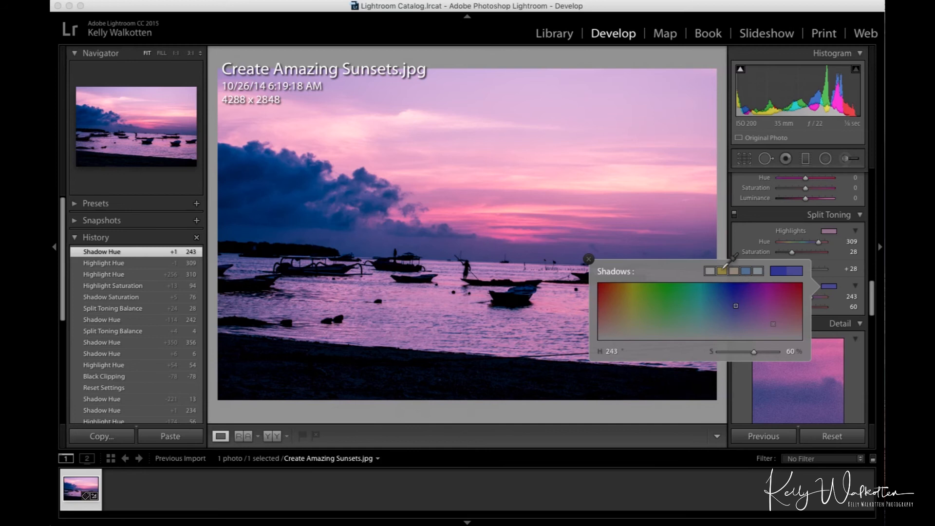
pyautogui.click(588, 261)
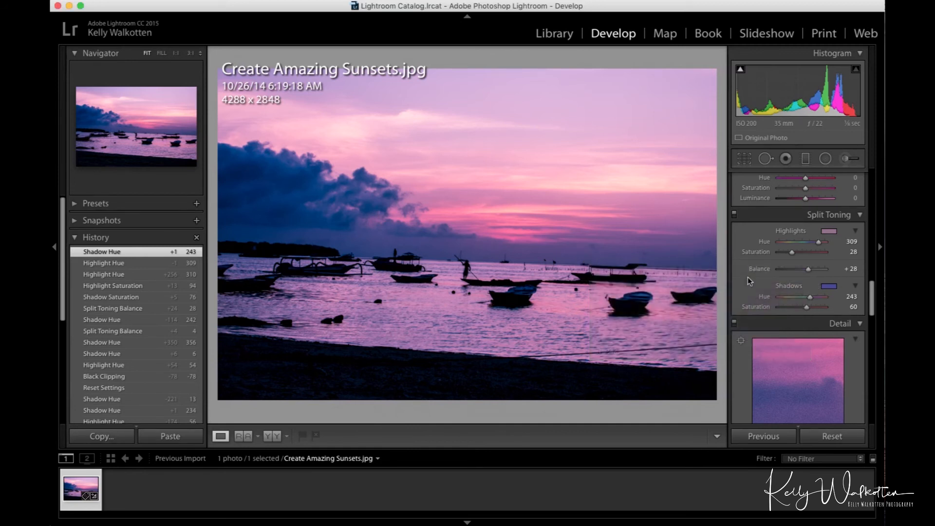
# - Set the Split Toning balance to +46 and the shadow saturation to 64
pyautogui.moveTo(807, 268); pyautogui.dragTo(808, 267)
pyautogui.moveTo(806, 306); pyautogui.dragTo(809, 309)
pyautogui.moveTo(808, 306); pyautogui.dragTo(806, 306)
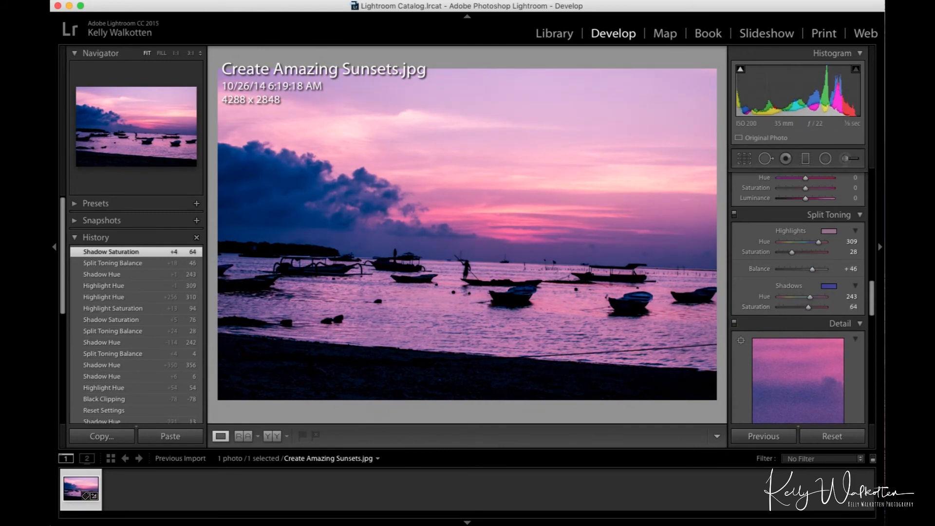